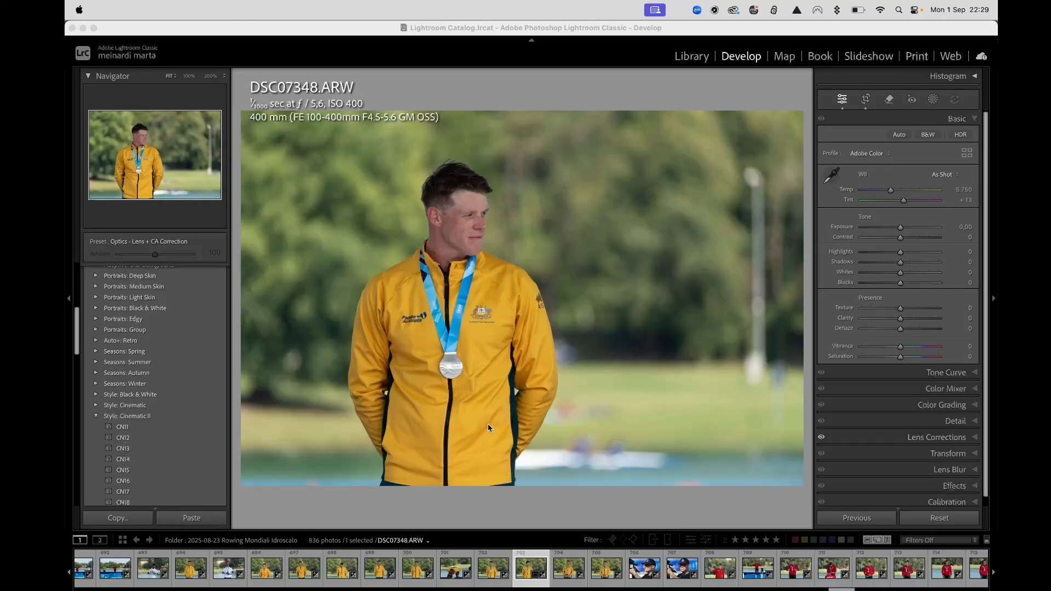
Make the Lightroom Classic window full screen and leave the Basic adjustments expanded
left_click(544, 354)
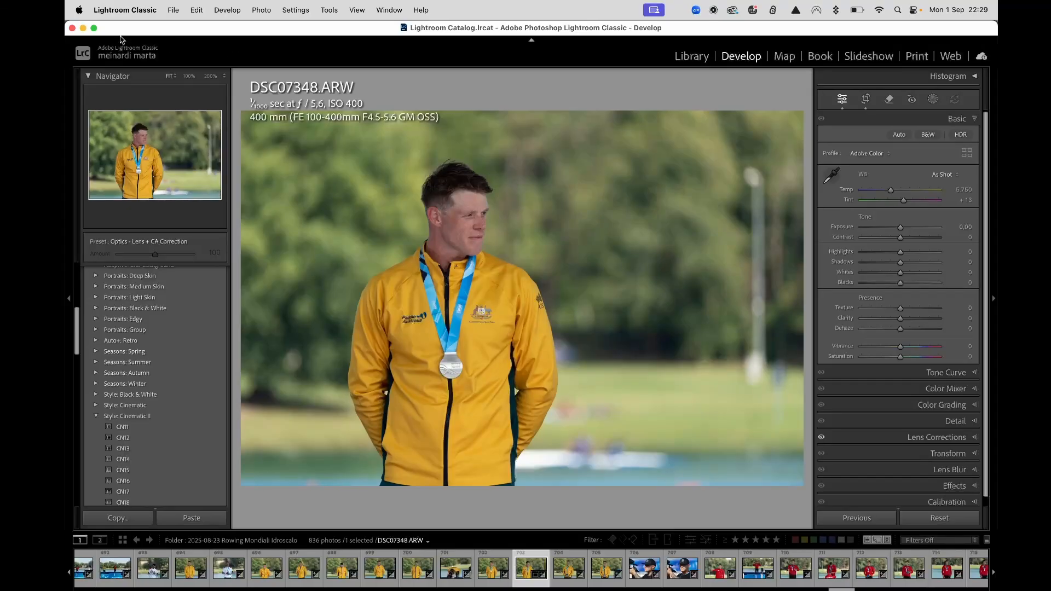
left_click(94, 28)
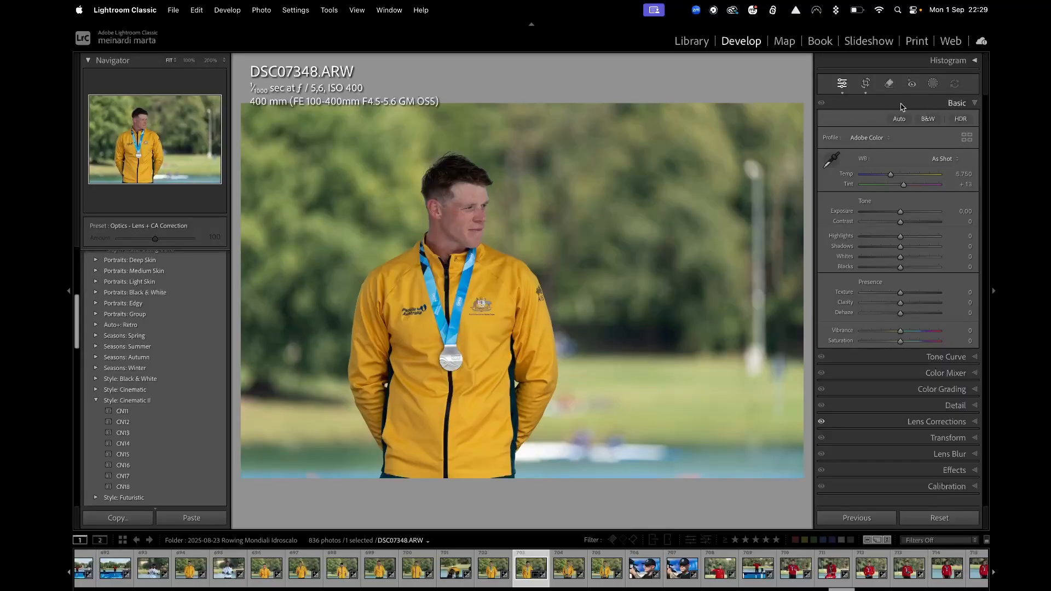
left_click(975, 104)
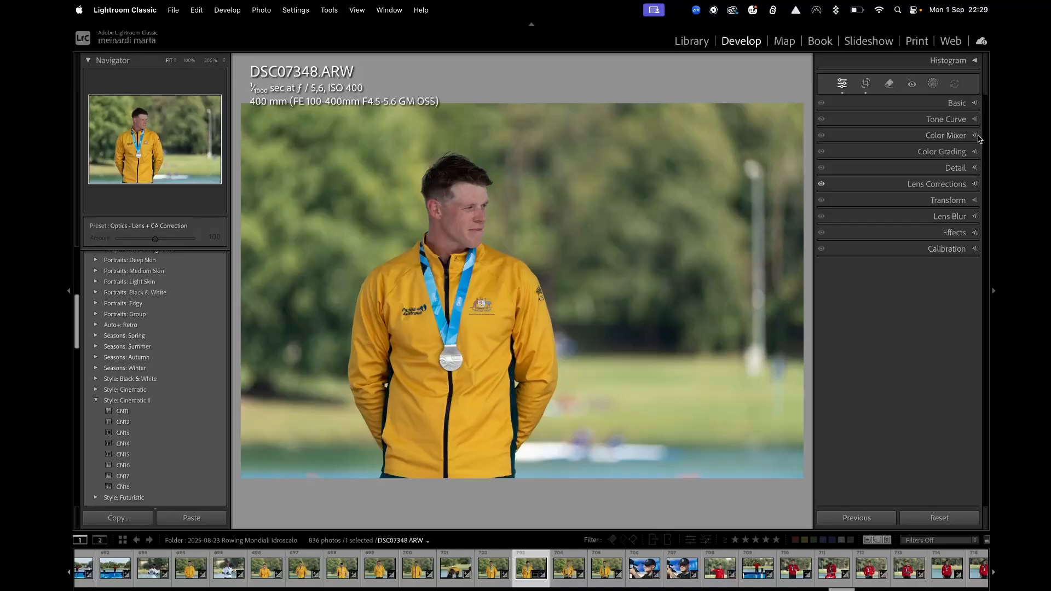
left_click(975, 104)
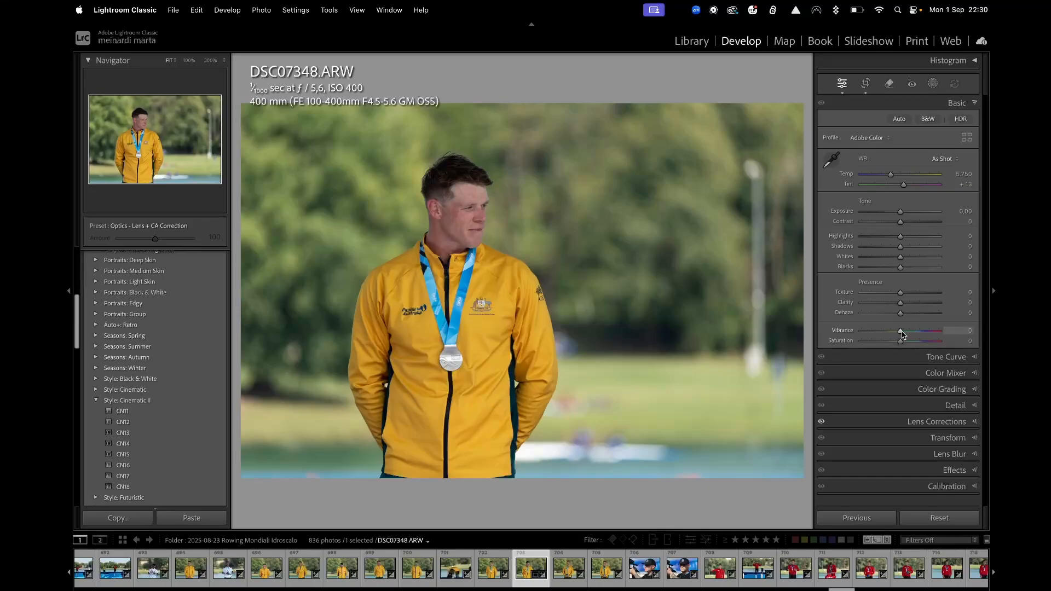
Try removing all colour from the photo with Saturation at −100, and reset Saturation to 0
mouse_move(901, 333)
left_mouse_down()
mouse_move(941, 332)
mouse_move(857, 340)
mouse_move(899, 338)
left_mouse_up()
mouse_move(904, 333)
left_mouse_down()
mouse_move(870, 331)
mouse_move(936, 333)
mouse_move(899, 338)
left_mouse_up()
left_click_drag(903, 343, 861, 353)
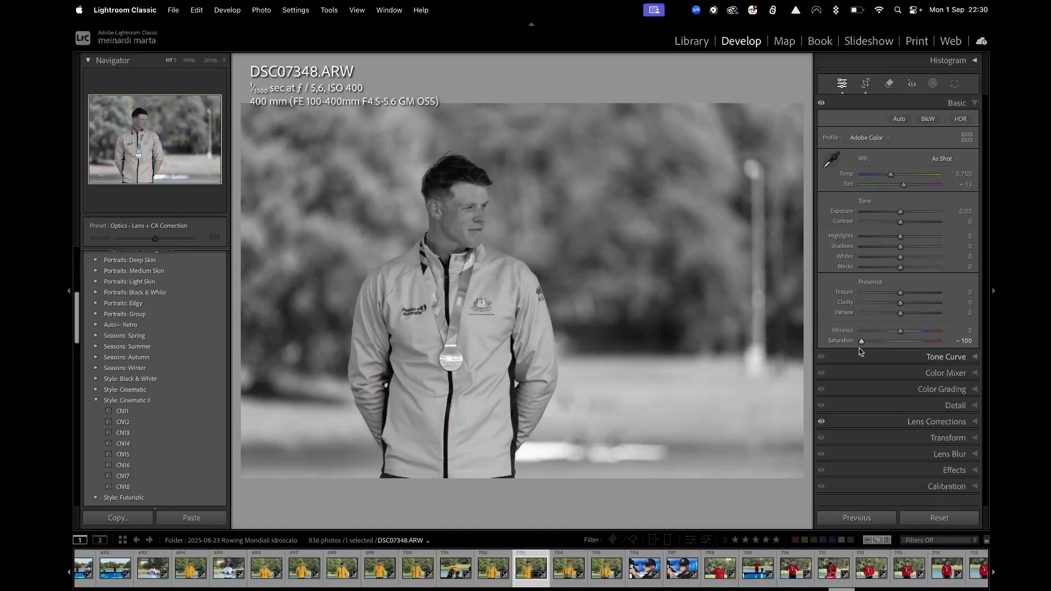
double_click(862, 343)
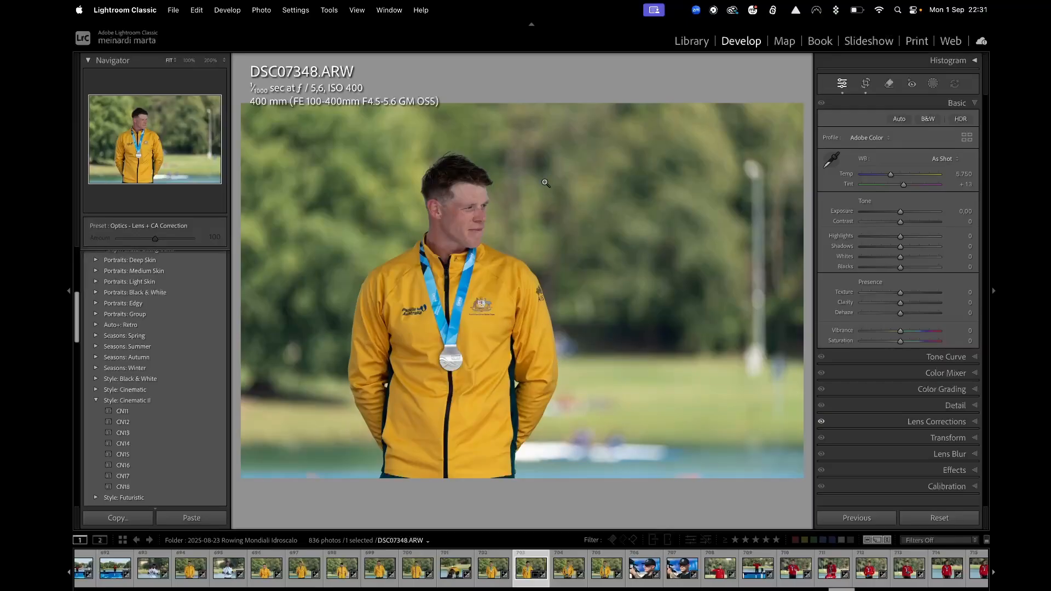
Examine the background, jacket, medal ribbon and the athlete's skin tones at 100% zoom
left_click(594, 200)
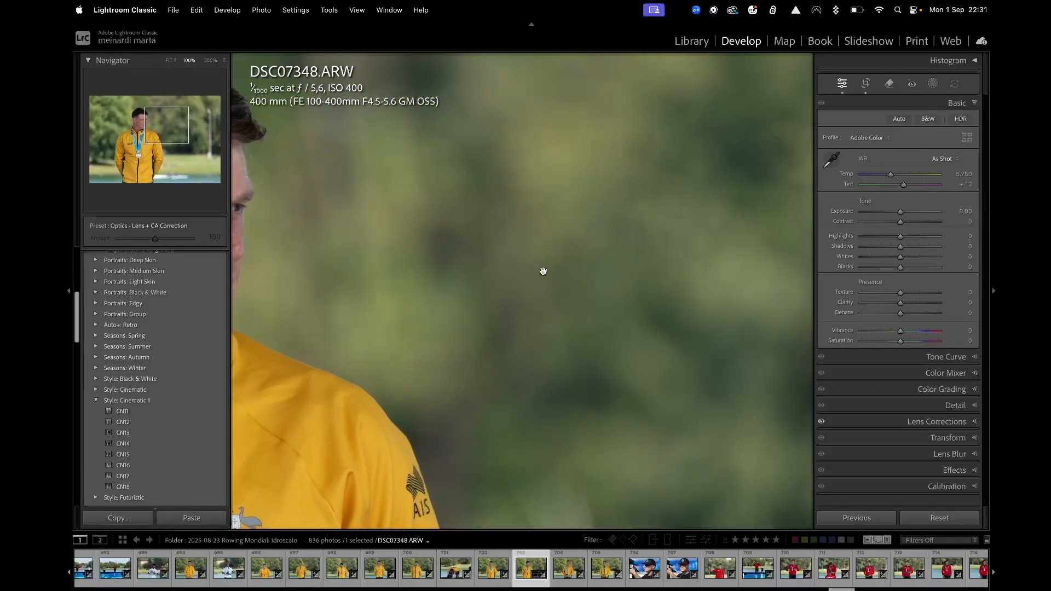
left_click_drag(473, 358, 734, 164)
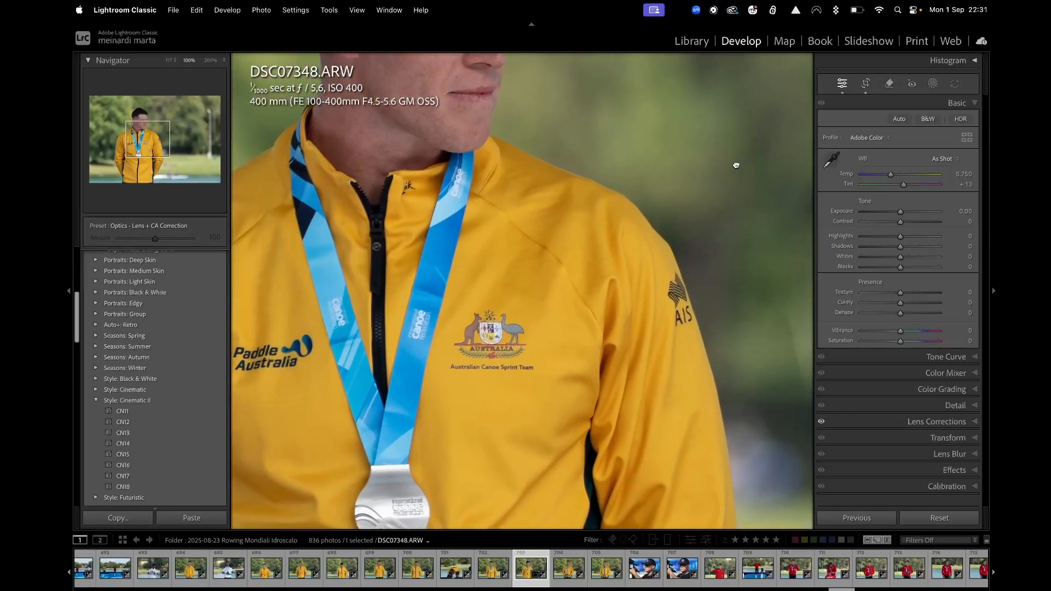
left_click_drag(515, 437, 514, 228)
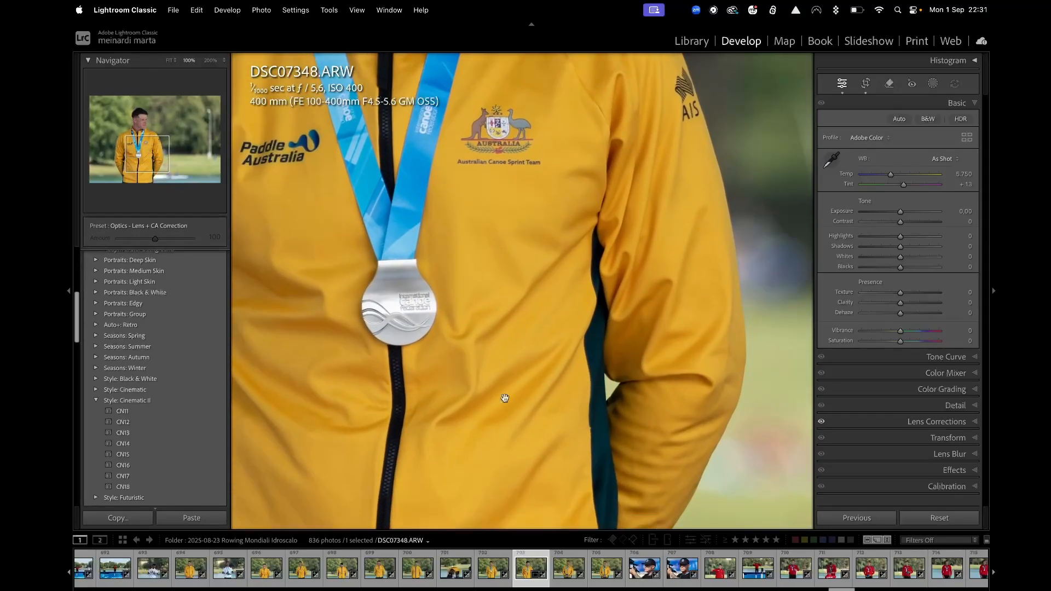
left_click(512, 413)
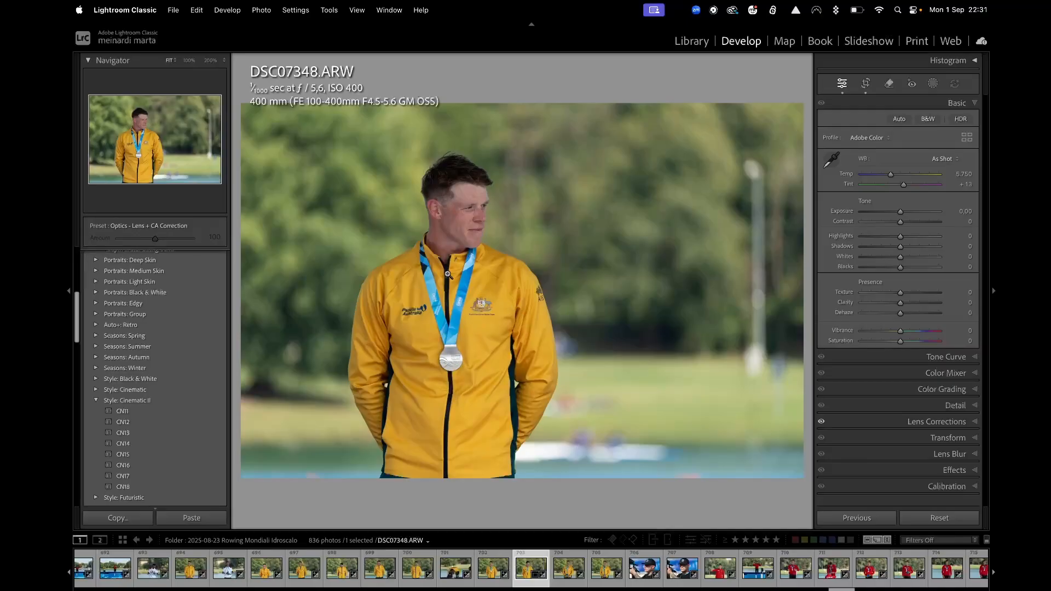
left_click(498, 247)
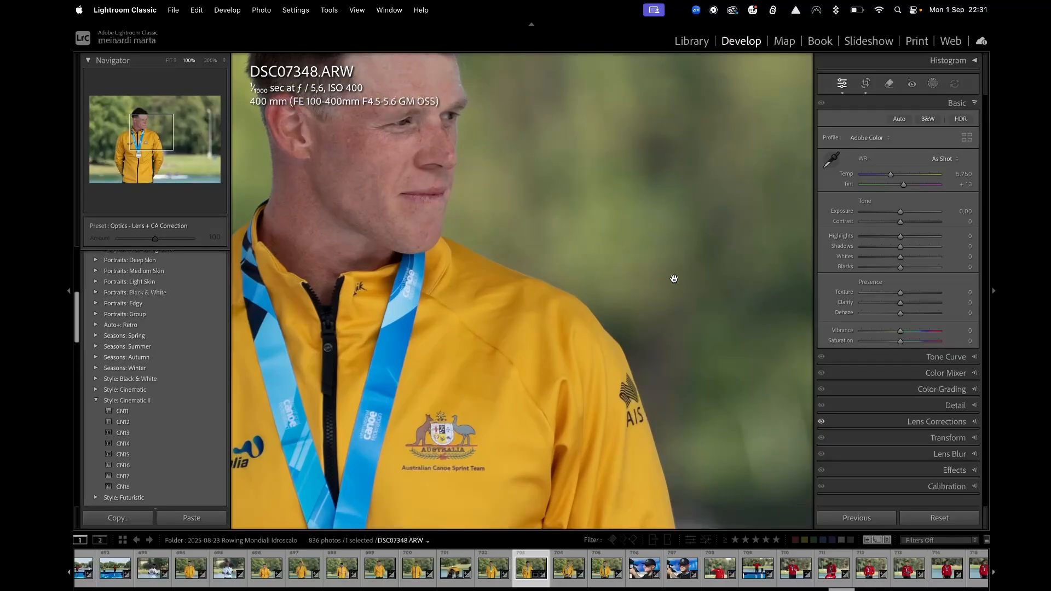
left_click(639, 226)
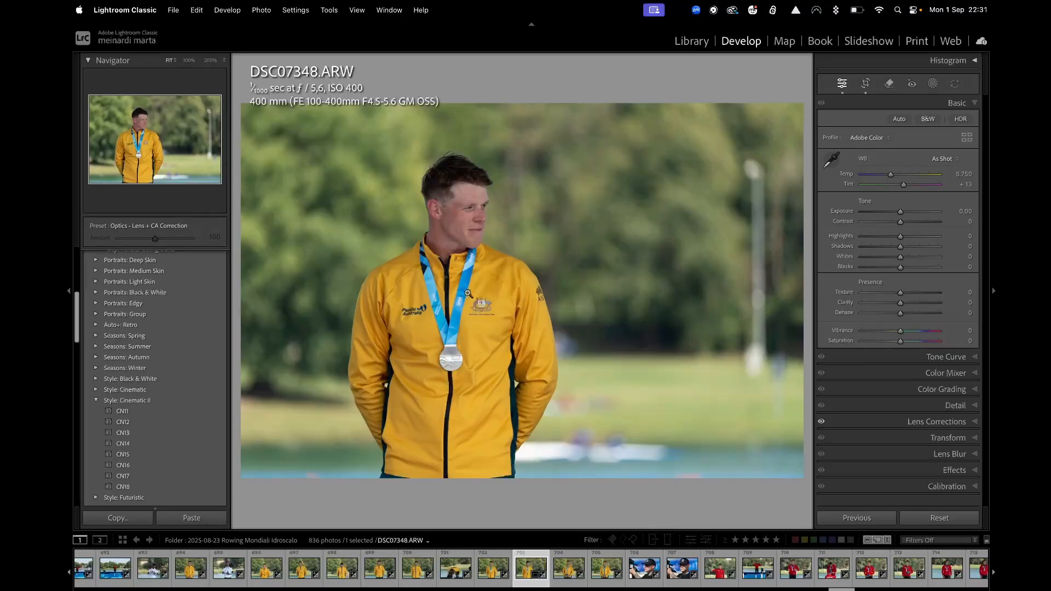
left_click(450, 230)
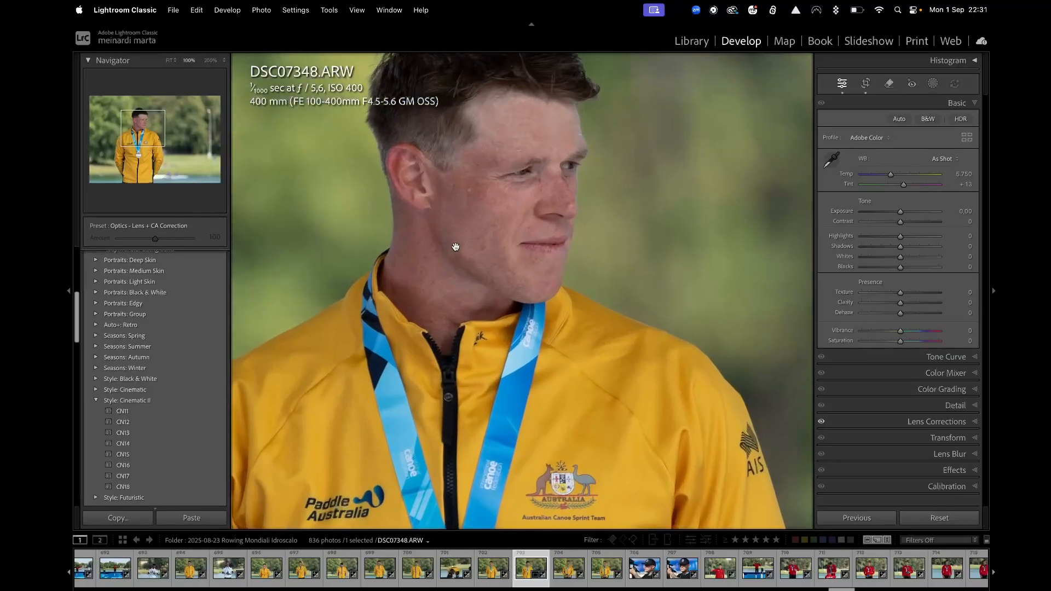
left_click(562, 303)
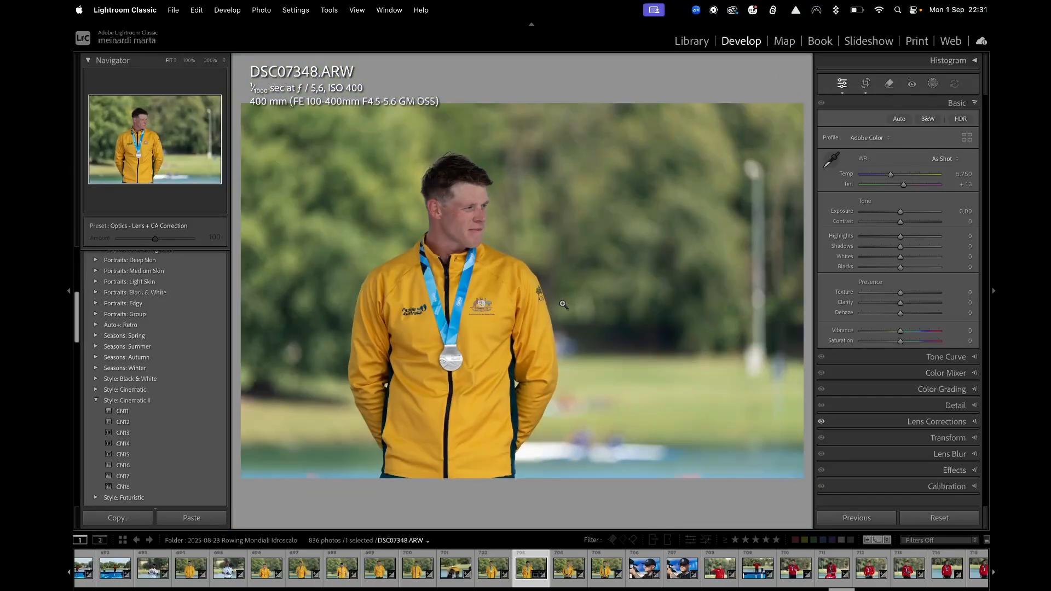
Try extreme colour values on the photo, Vibrance +72 and strongly negative, Saturation +92 and −100, and reset both to 0
left_click_drag(900, 333, 927, 334)
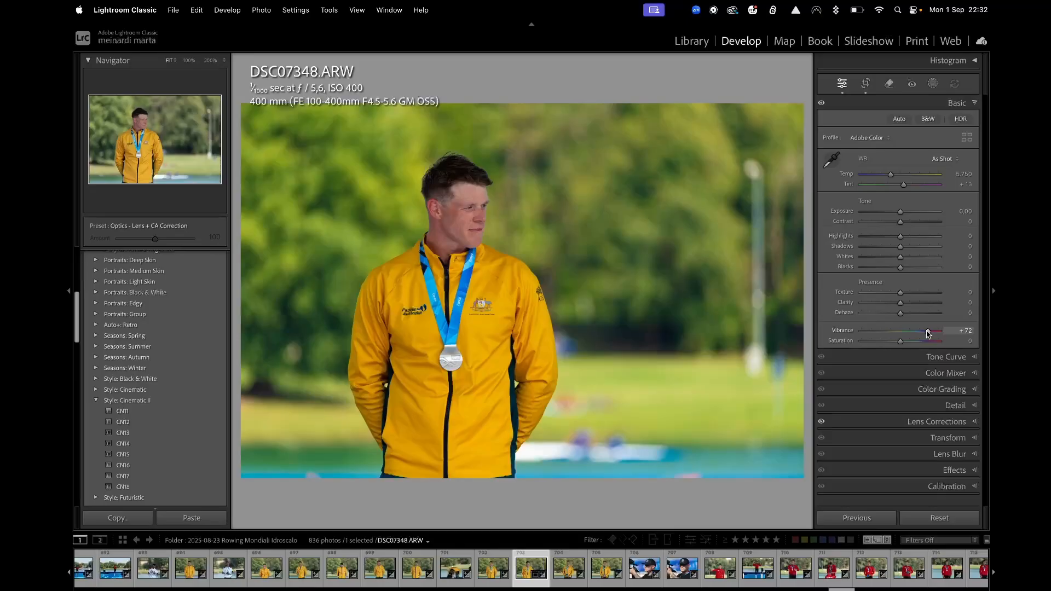
left_click_drag(928, 332, 903, 336)
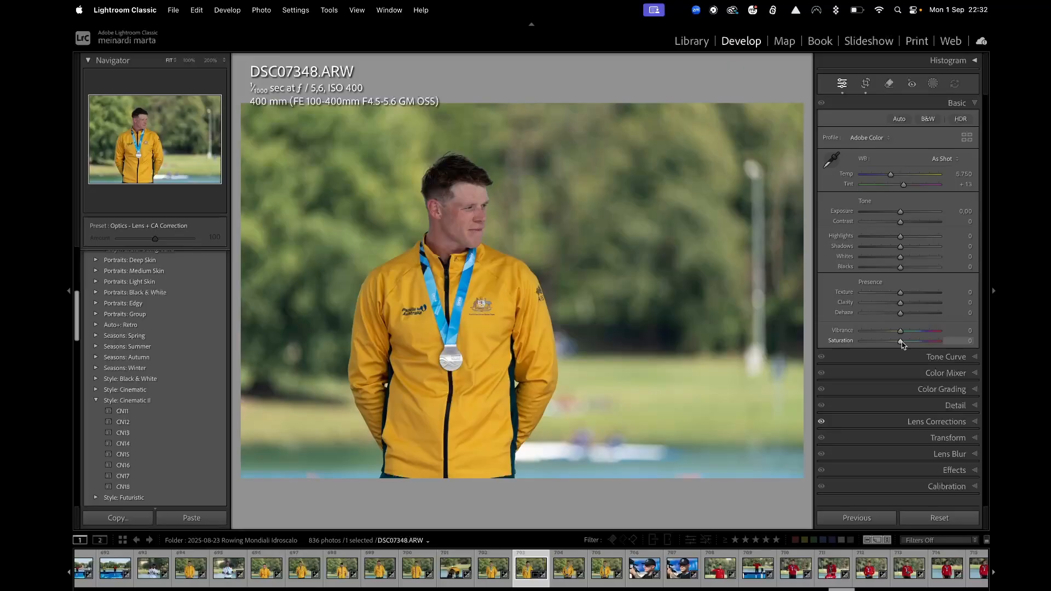
left_click_drag(902, 343, 938, 342)
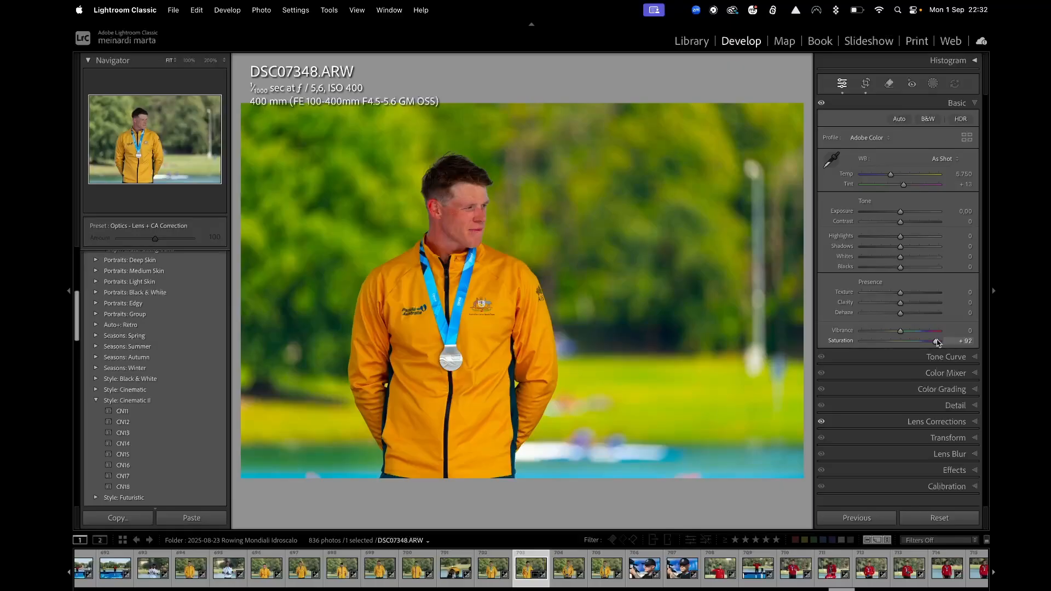
left_click_drag(938, 343, 860, 356)
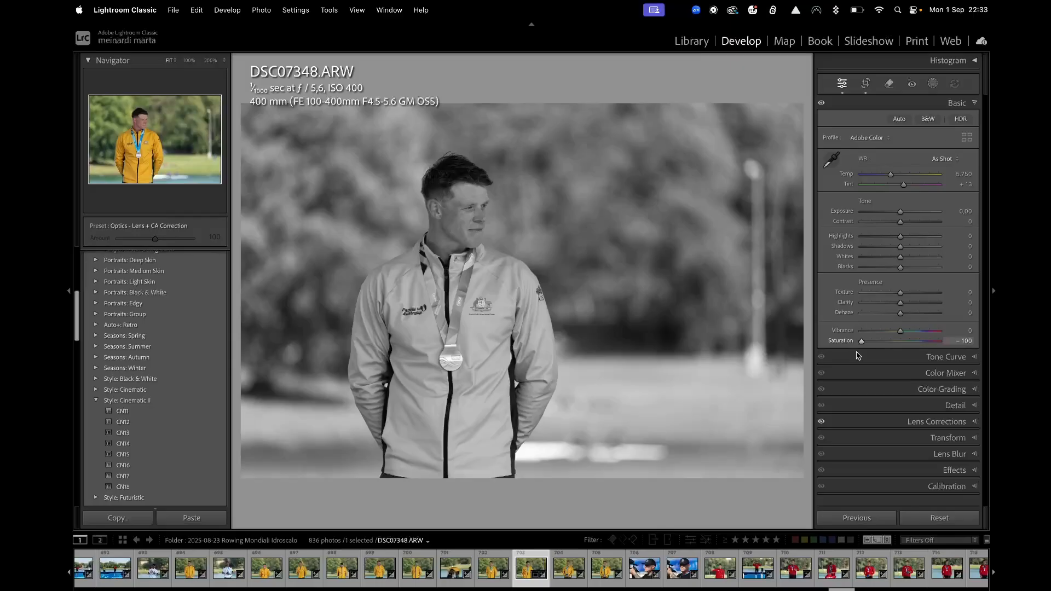
mouse_move(861, 340)
left_mouse_down()
mouse_move(901, 341)
mouse_move(891, 331)
mouse_move(858, 337)
left_mouse_up()
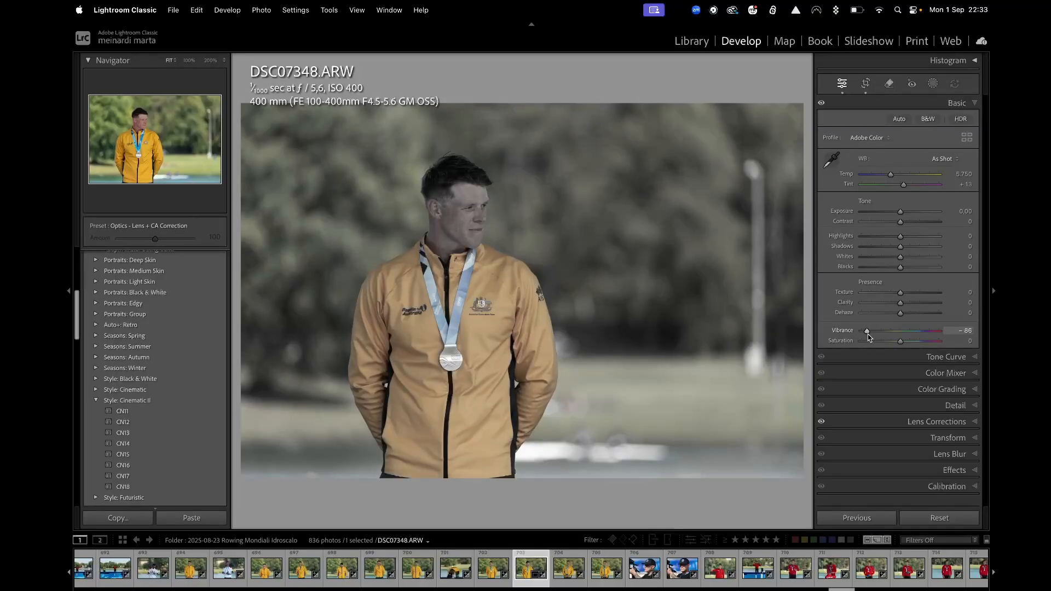
left_click_drag(861, 330, 901, 332)
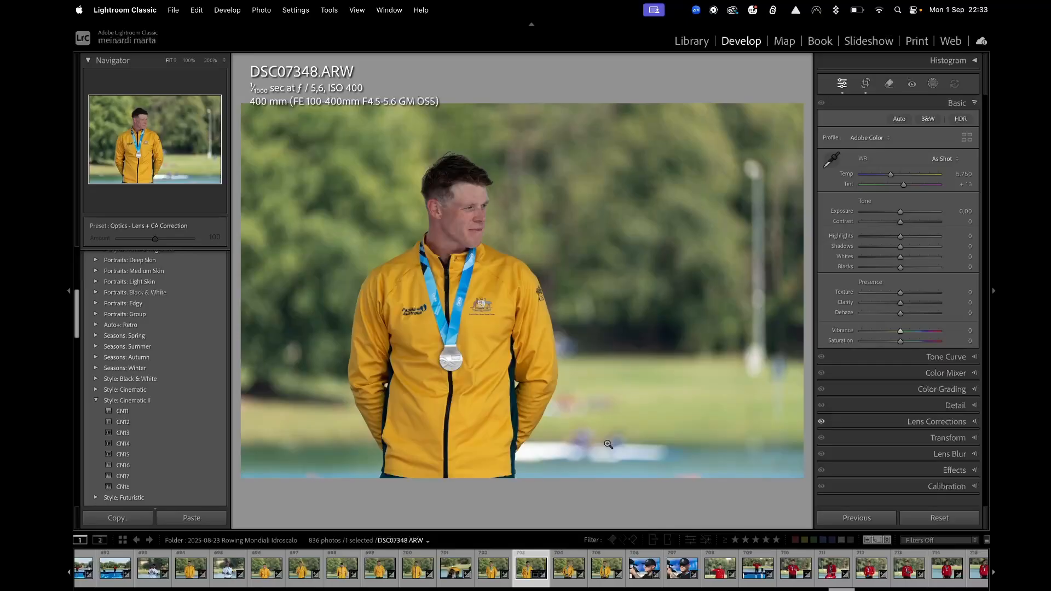
Create a virtual copy of the DSC07348.ARW photo
left_click(605, 385)
left_click(601, 382)
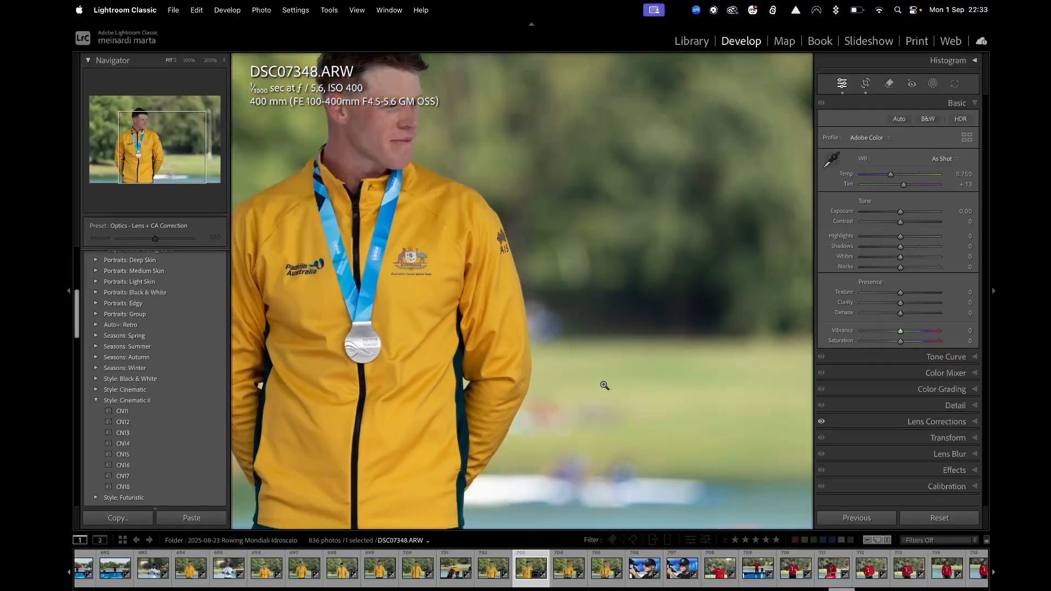
right_click(479, 254)
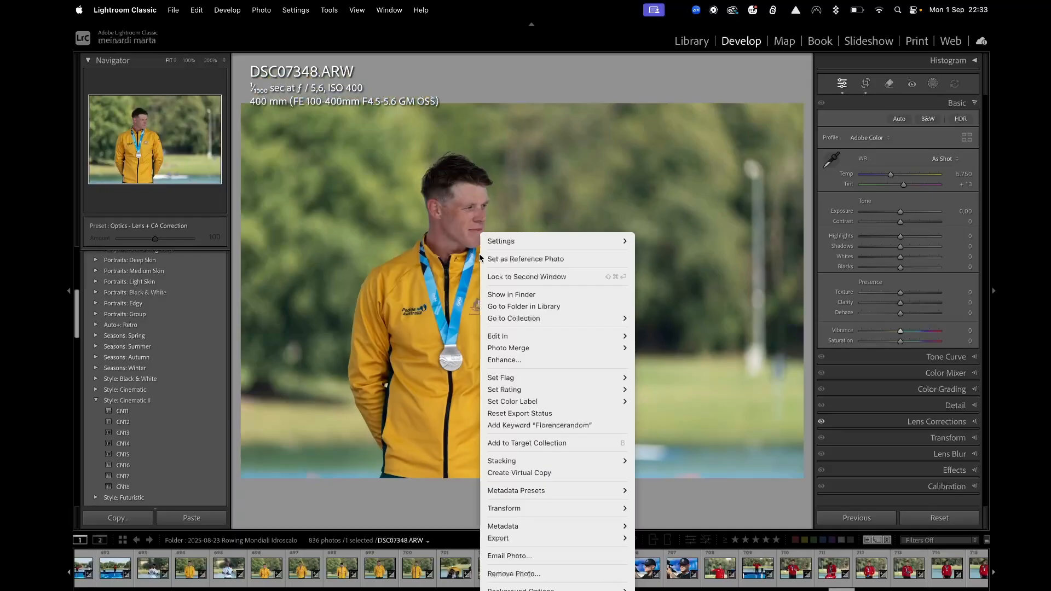
left_click(520, 474)
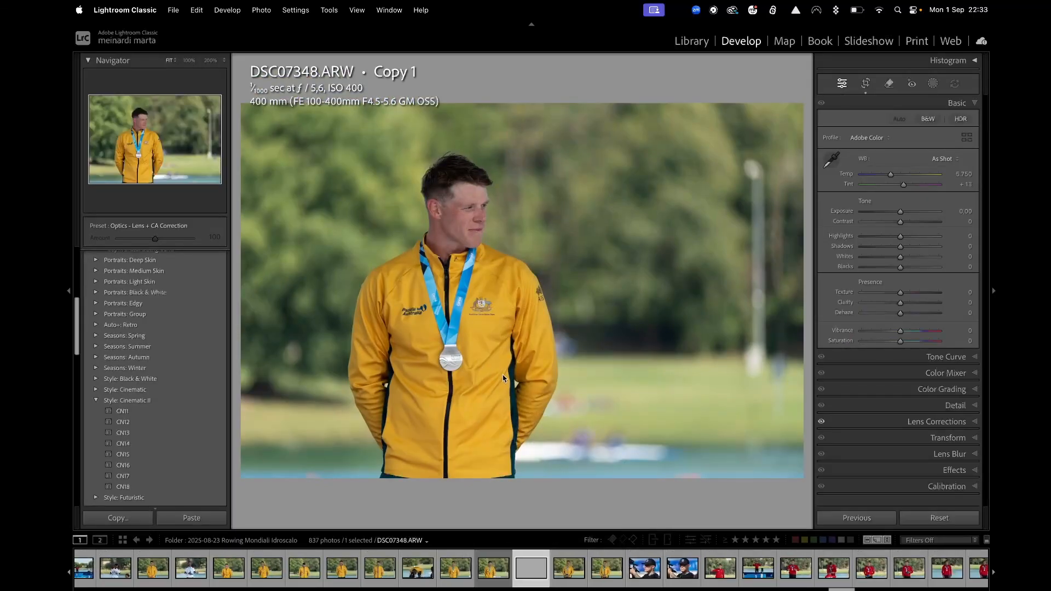
Set Vibrance to +50 on the original photo and Saturation to +51 on its virtual copy
left_click(497, 556)
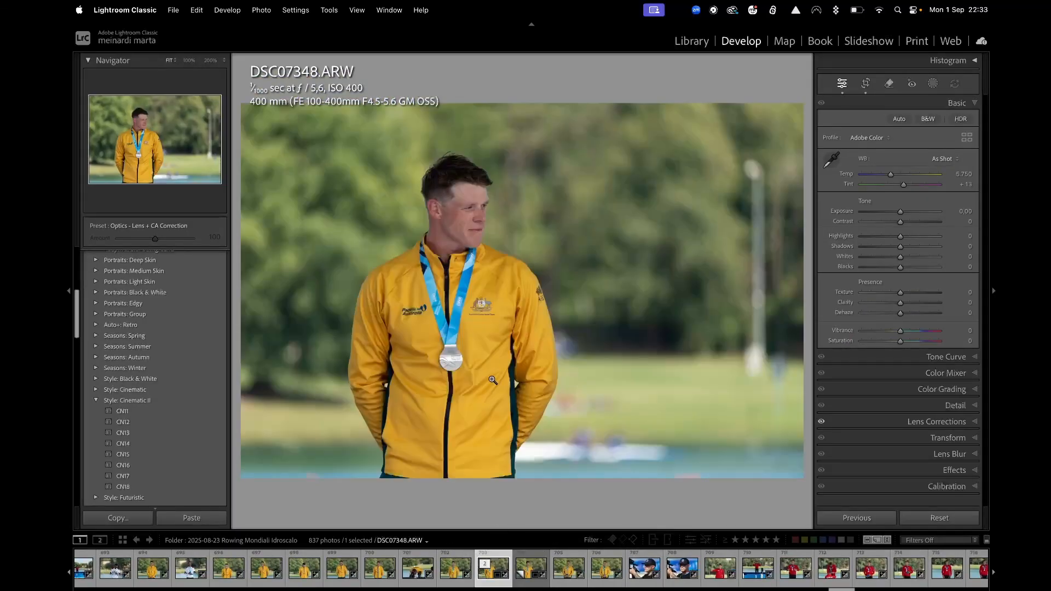
left_click_drag(900, 331, 922, 336)
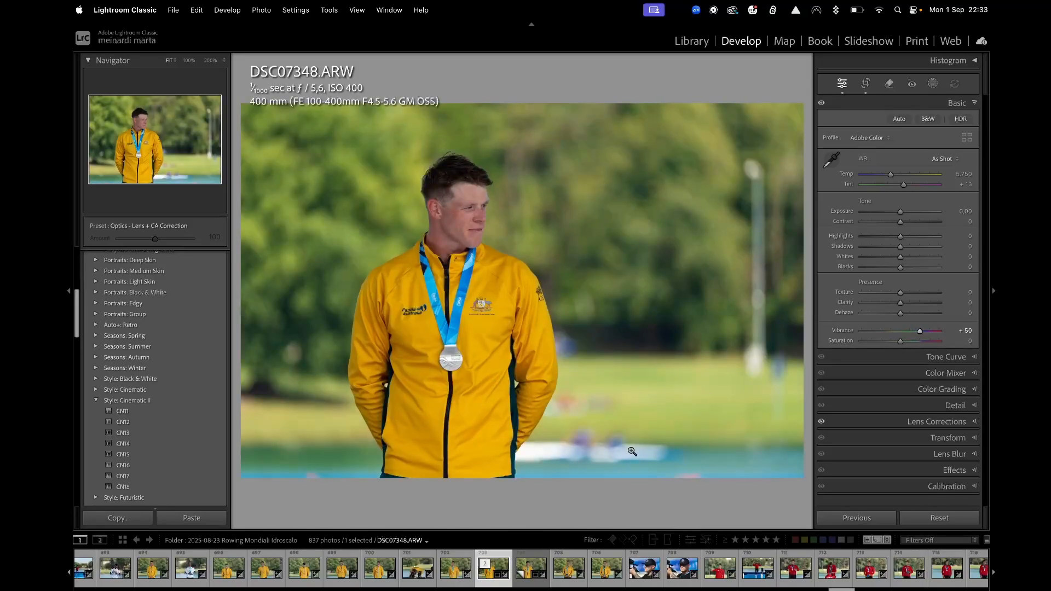
left_click(535, 558)
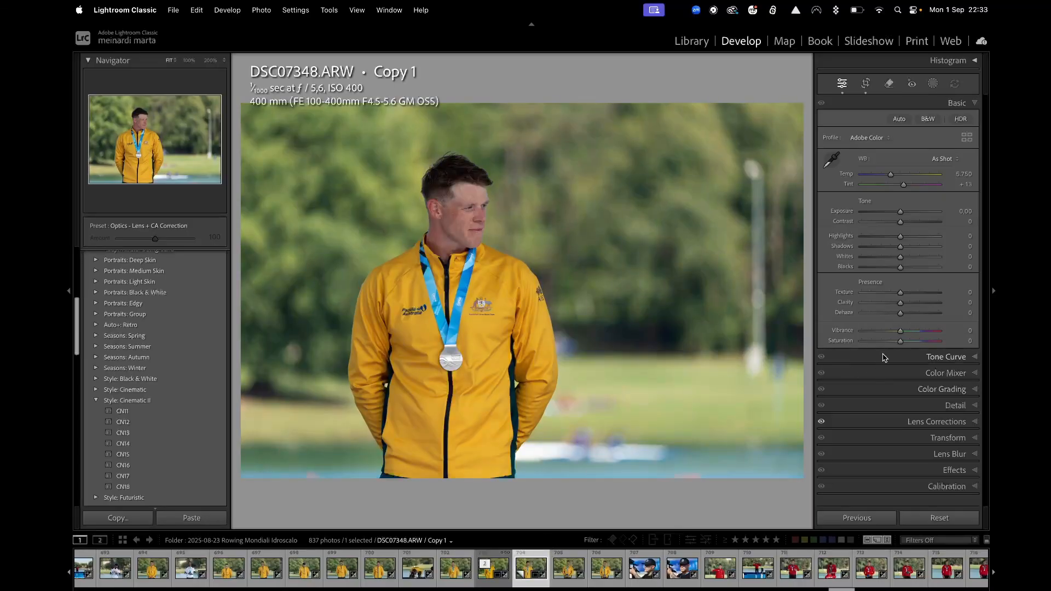
left_click_drag(900, 341, 922, 344)
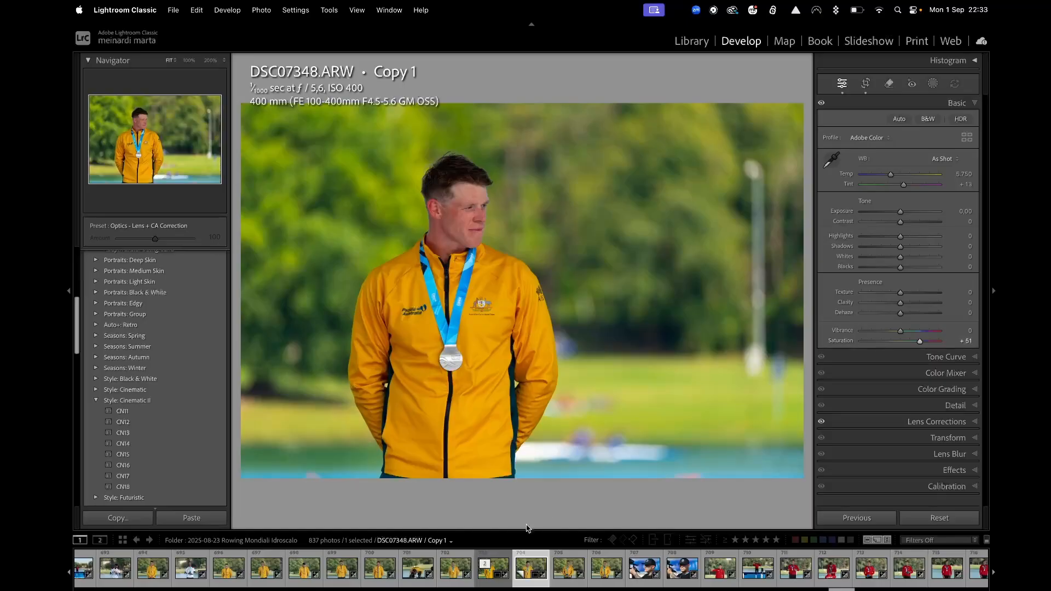
Compare the original and its virtual copy side by side in Survey view, with the side panels hidden and the surroundings dimmed
left_click(493, 567)
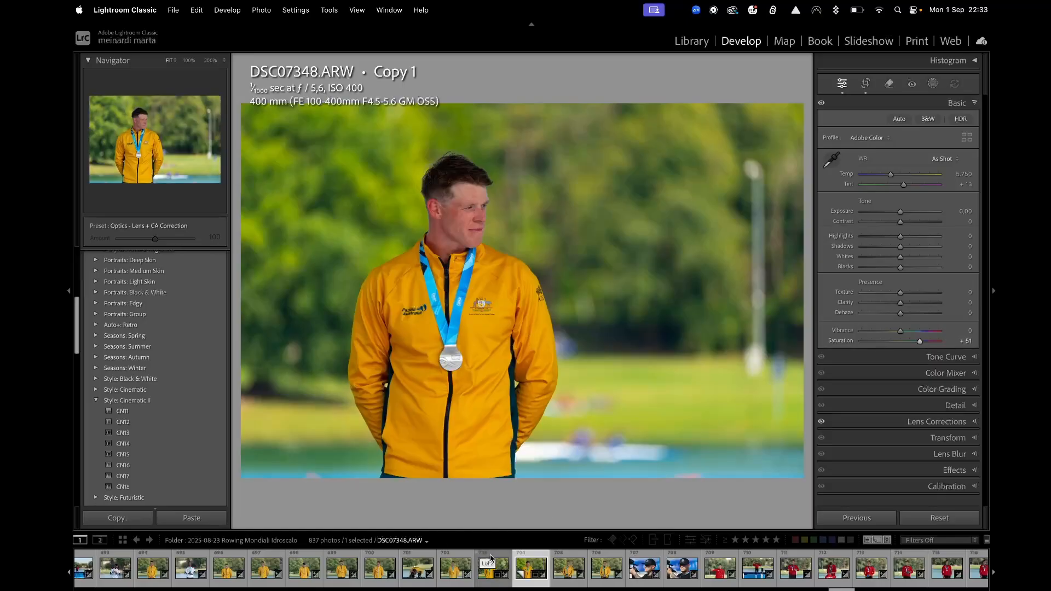
left_click(531, 555, "super")
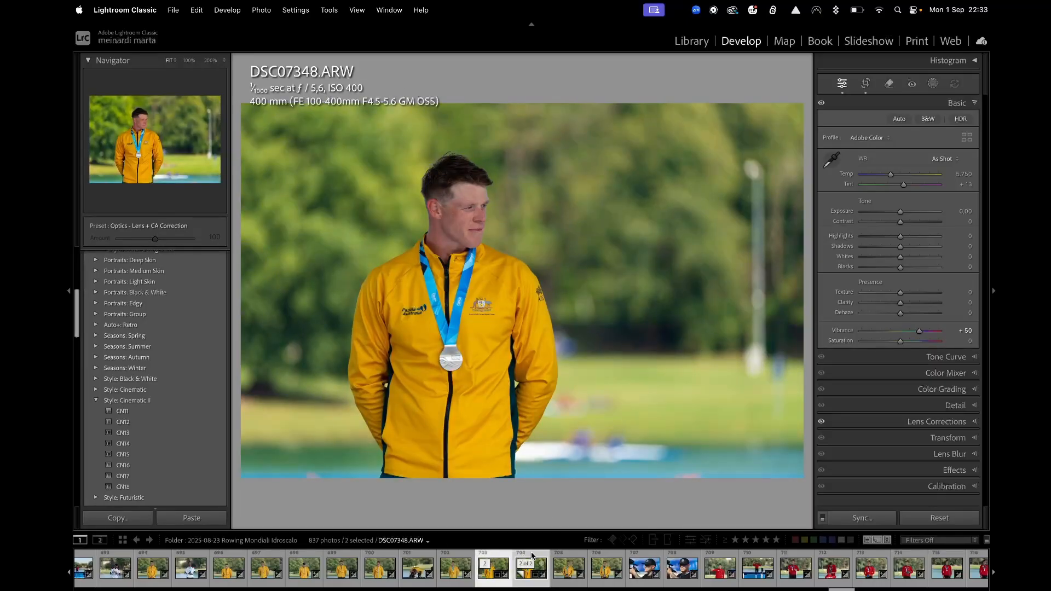
key("n")
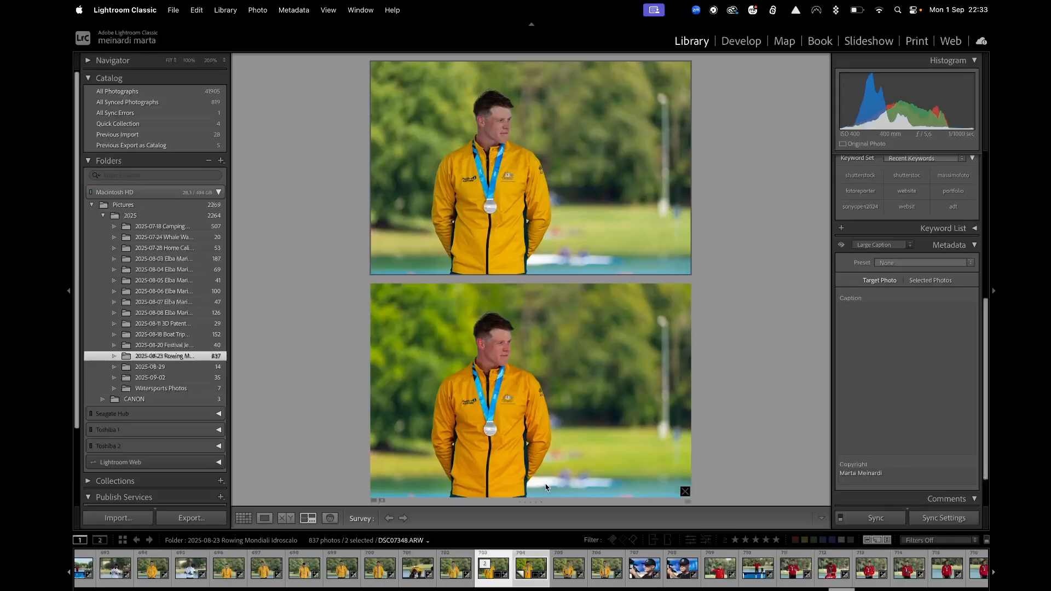
key("Tab")
key("l")
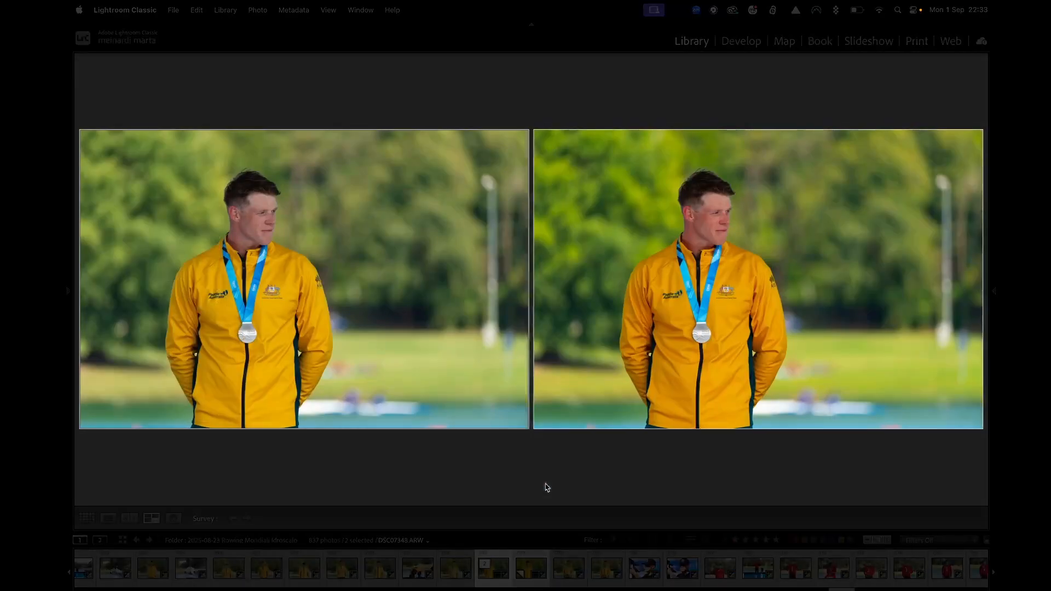